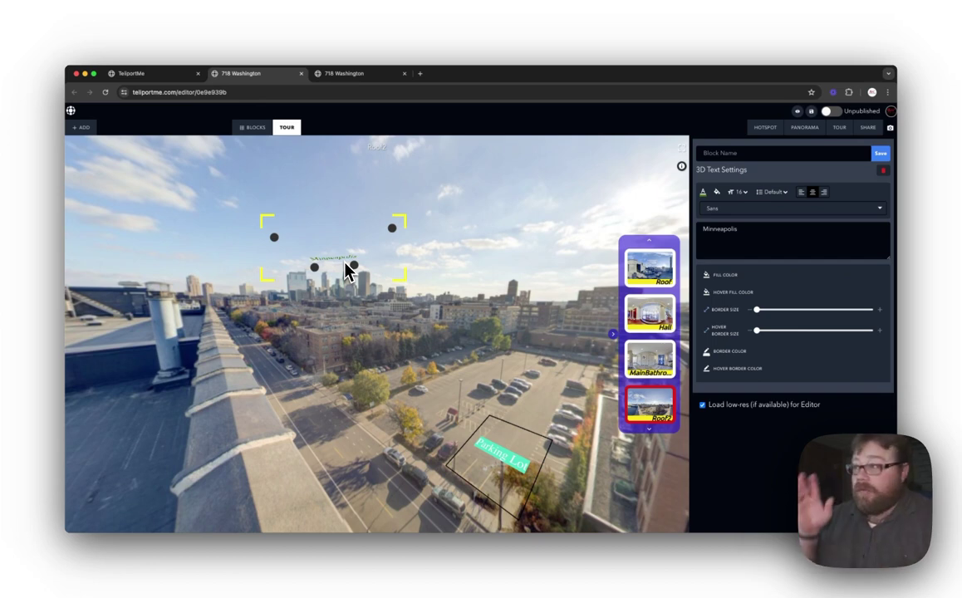
- Stop editing the Minneapolis label
{"action": "left_click", "coordinate": [510, 176]}
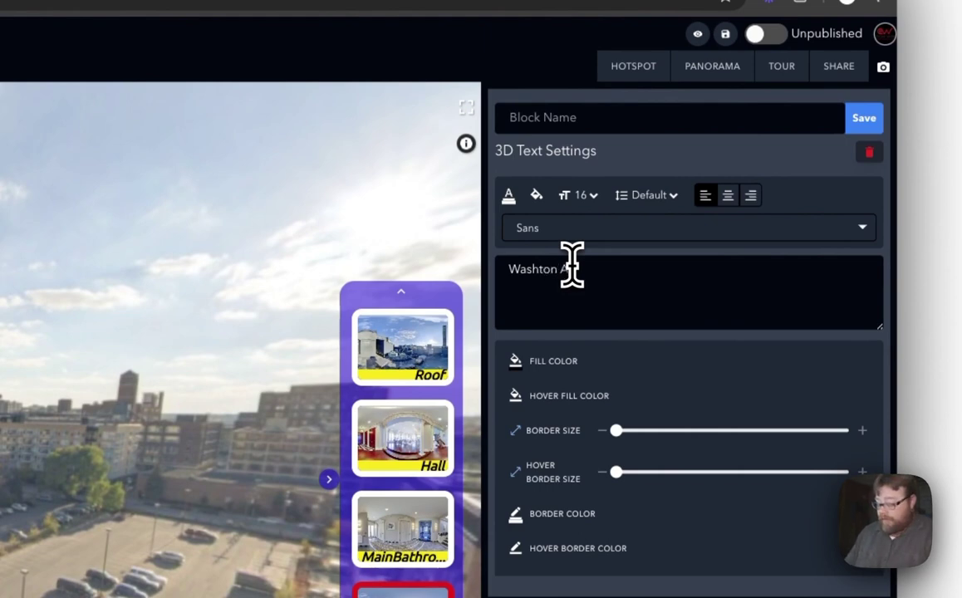
- Enter 'Washington Ave' as the label text and correct the misspelled word
{"action": "type", "text": "Washington Ave"}
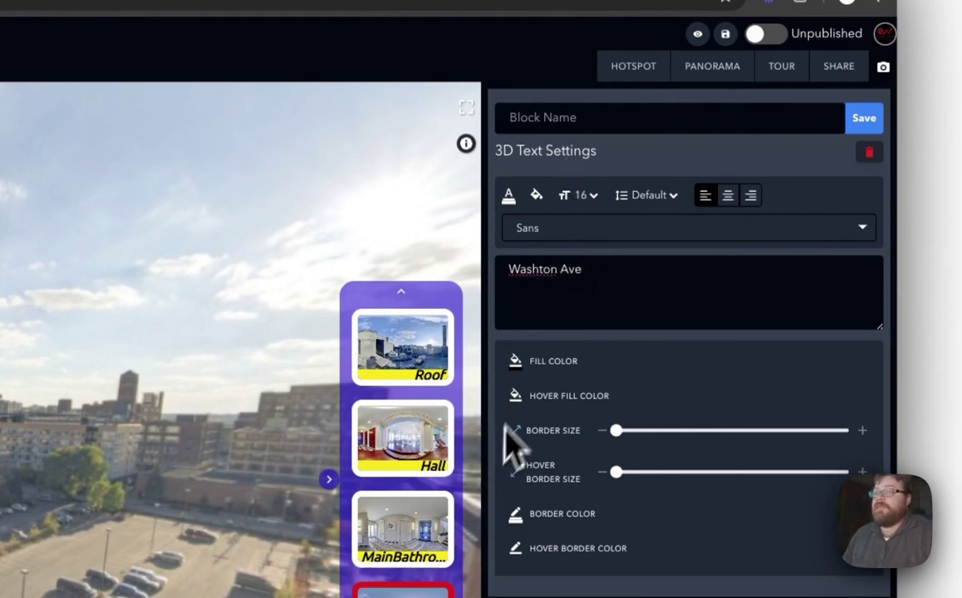
{"action": "left_click", "coordinate": [538, 270]}
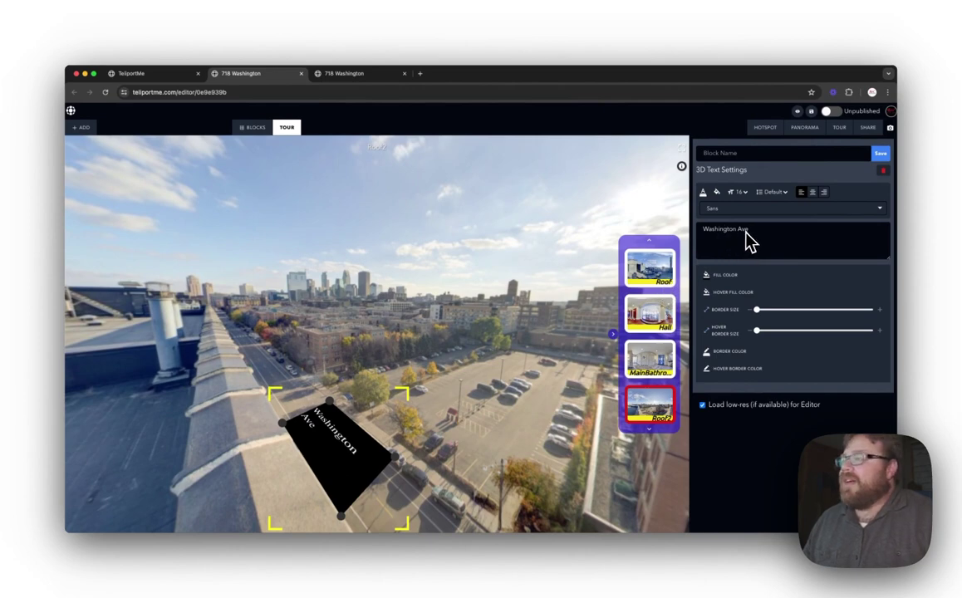
- Center the label text, stretch the block wider along the street, and set font size 14
{"action": "left_click", "coordinate": [813, 193]}
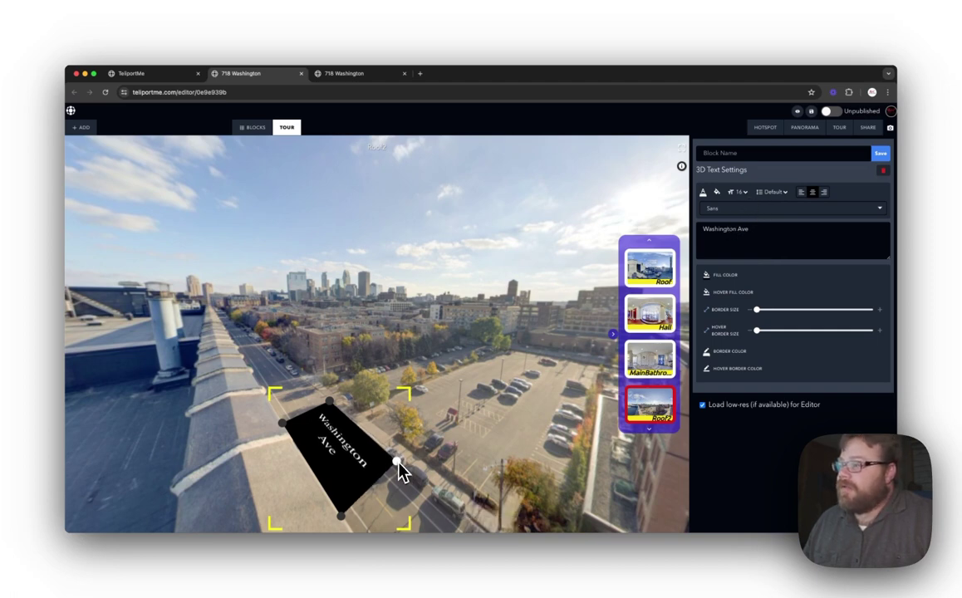
{"action": "left_click_drag", "start_coordinate": [399, 465], "coordinate": [411, 487]}
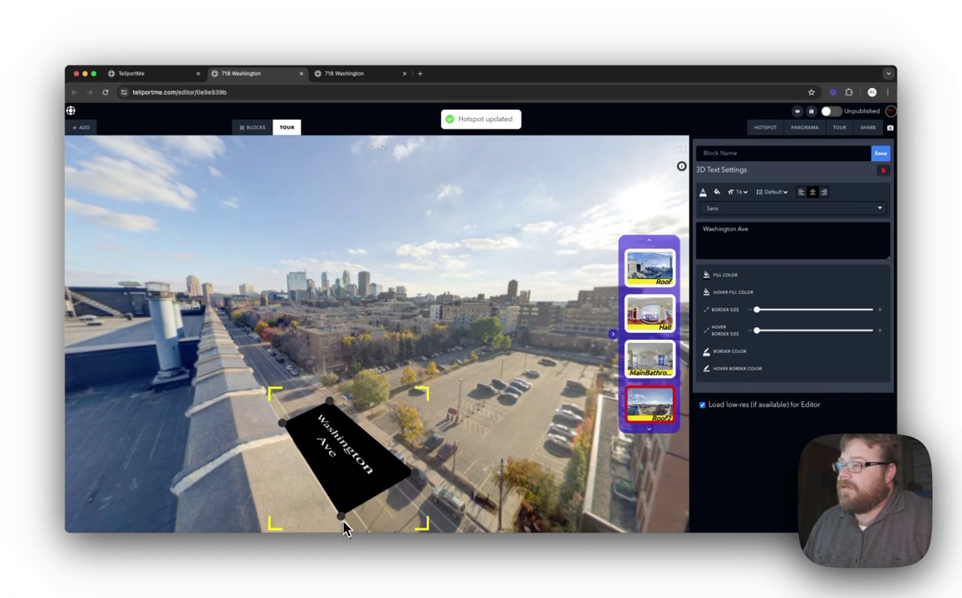
{"action": "left_click_drag", "start_coordinate": [343, 527], "coordinate": [351, 532]}
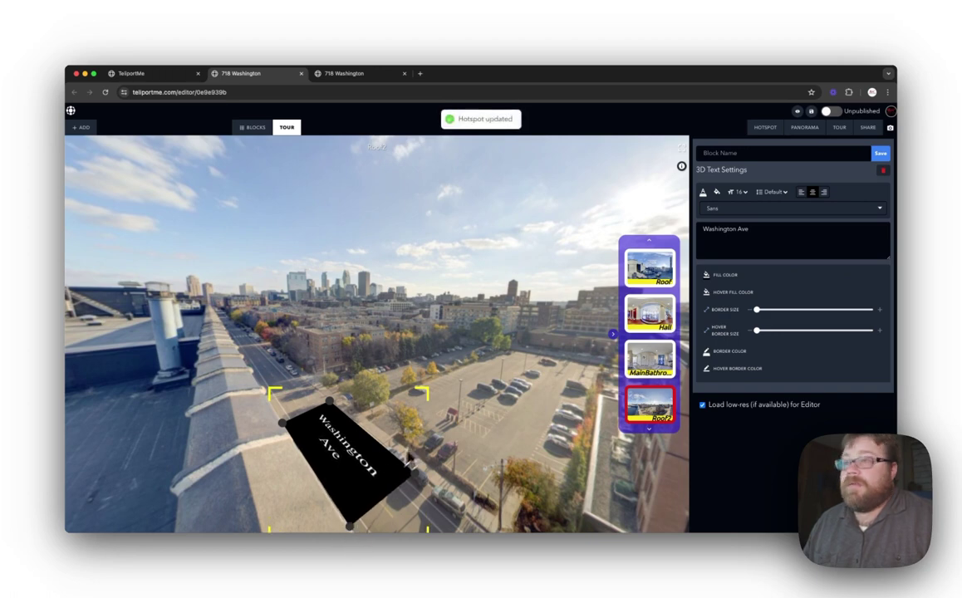
{"action": "left_click", "coordinate": [741, 193]}
{"action": "left_click", "coordinate": [747, 185]}
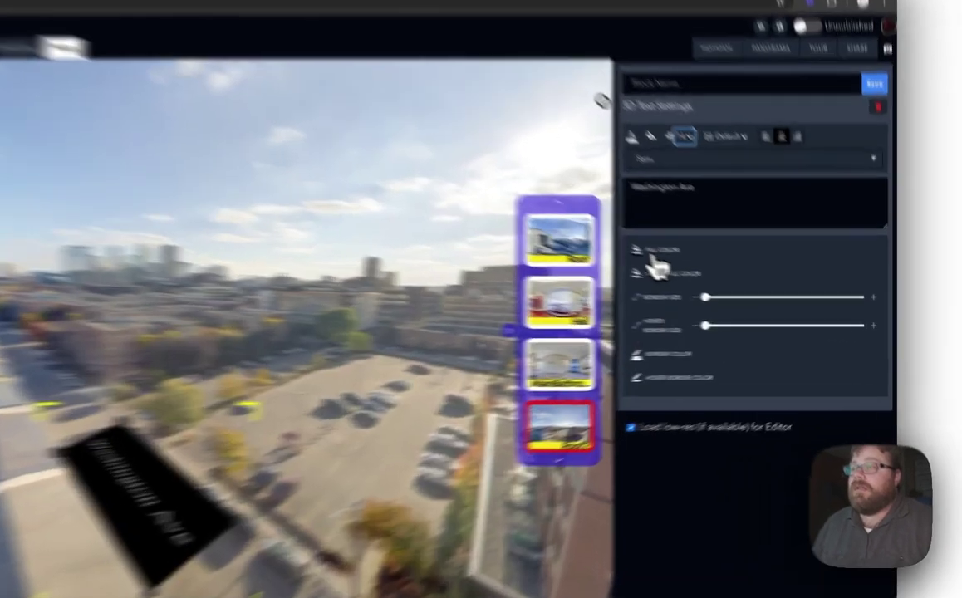
- Give the label a grey 9B9B9B fill and fade its alpha to 0
{"action": "left_click", "coordinate": [725, 277]}
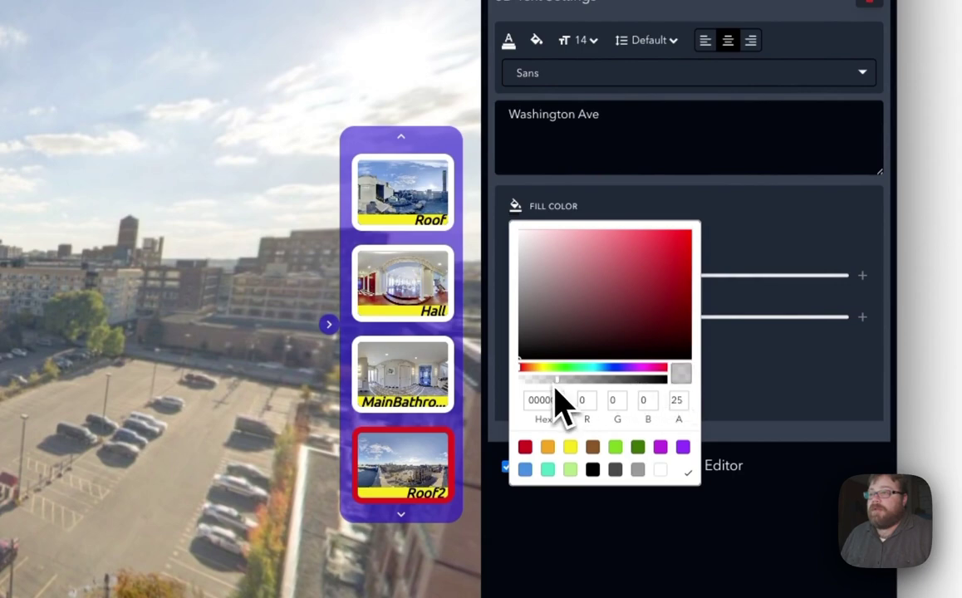
{"action": "left_click", "coordinate": [526, 388]}
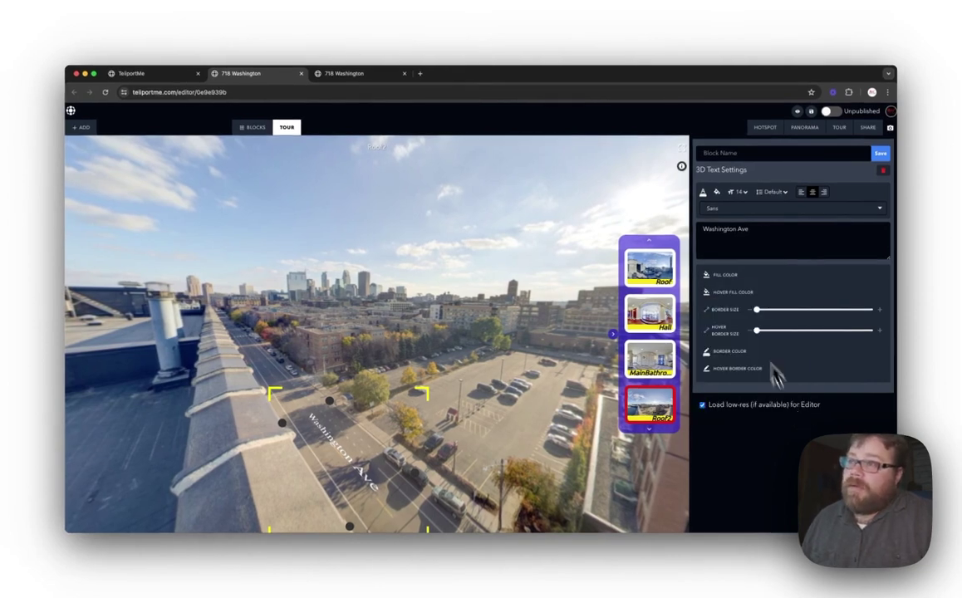
{"action": "left_click", "coordinate": [724, 277]}
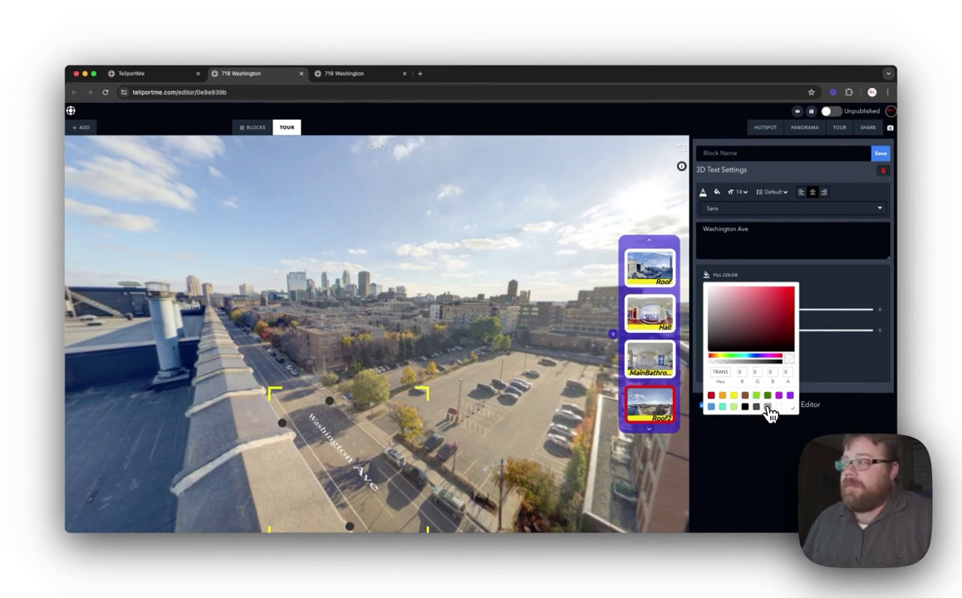
{"action": "left_click", "coordinate": [768, 408]}
{"action": "left_click_drag", "start_coordinate": [749, 368], "coordinate": [743, 365]}
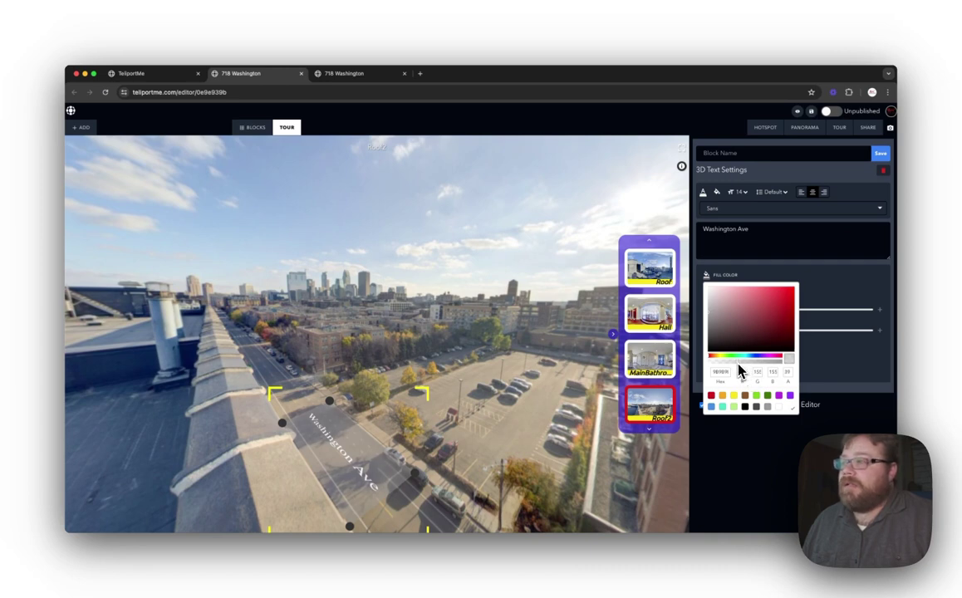
{"action": "left_click_drag", "start_coordinate": [743, 371], "coordinate": [740, 374]}
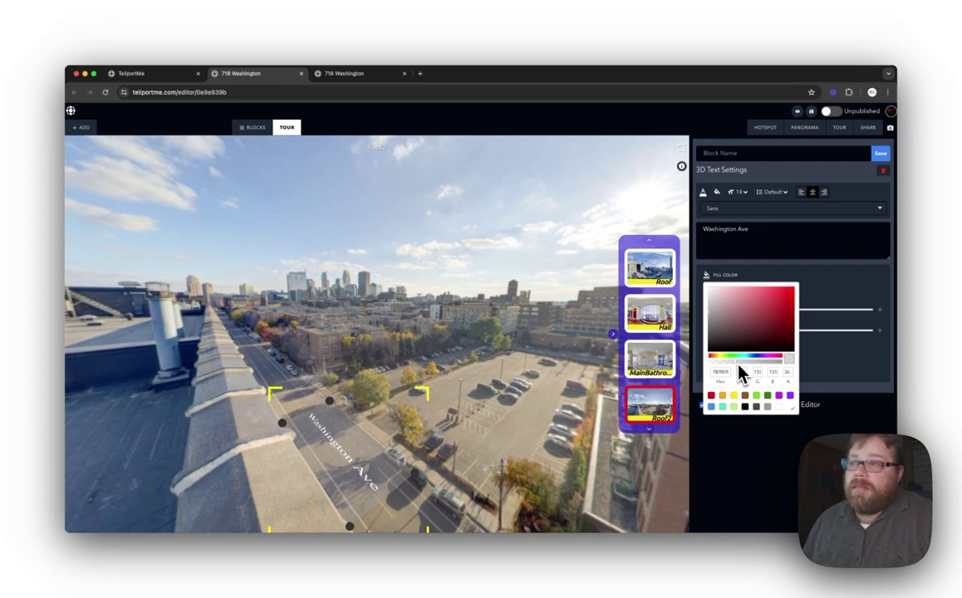
{"action": "left_click_drag", "start_coordinate": [740, 375], "coordinate": [700, 371]}
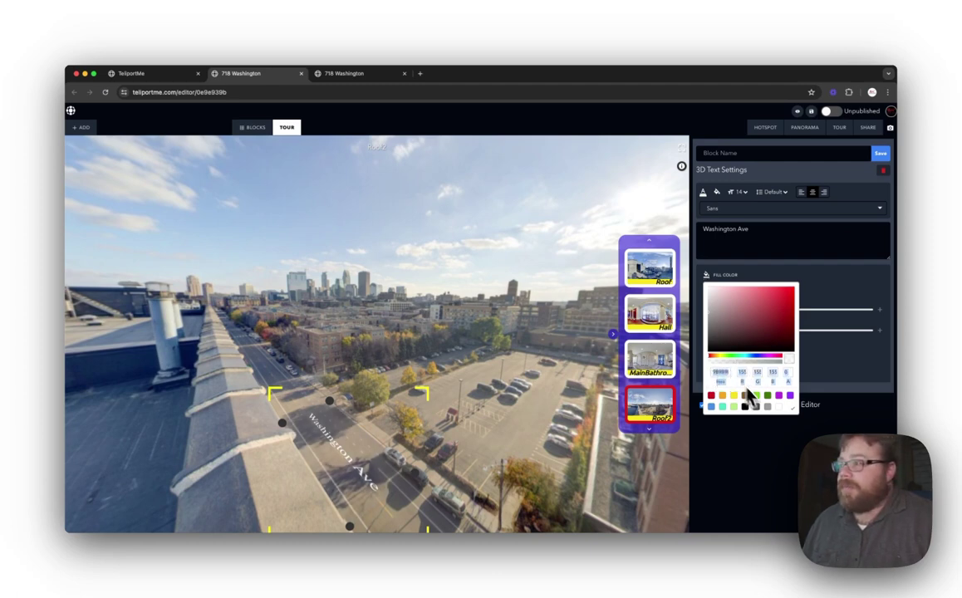
{"action": "left_click", "coordinate": [799, 426]}
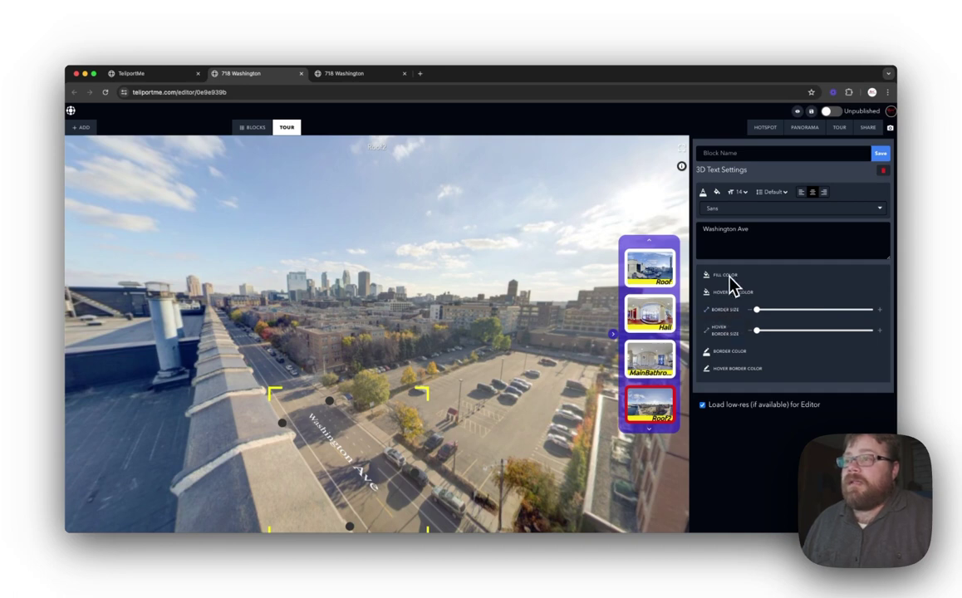
- Make the label lettering yellow
{"action": "left_click", "coordinate": [705, 195]}
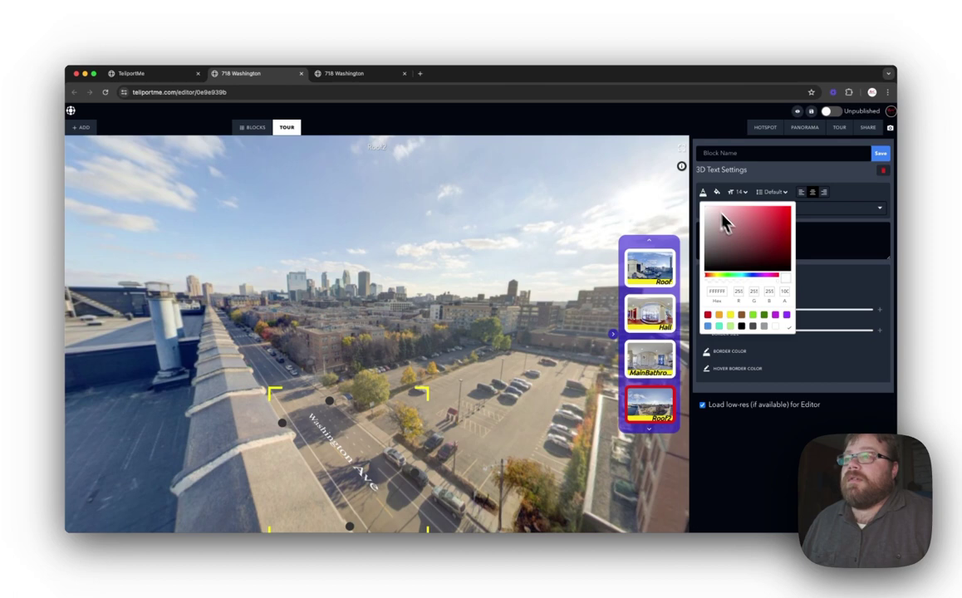
{"action": "left_click", "coordinate": [732, 316]}
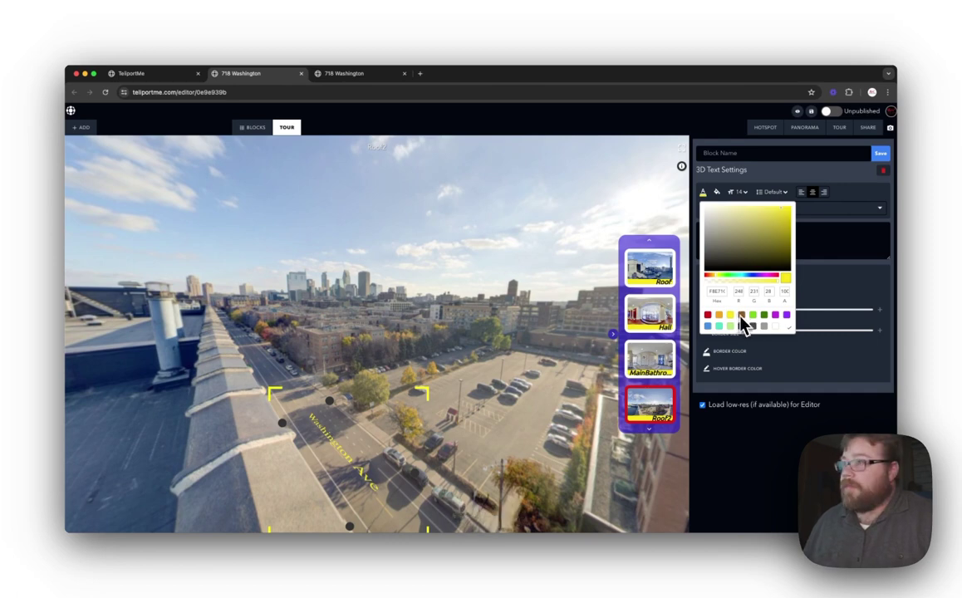
{"action": "left_click", "coordinate": [791, 338]}
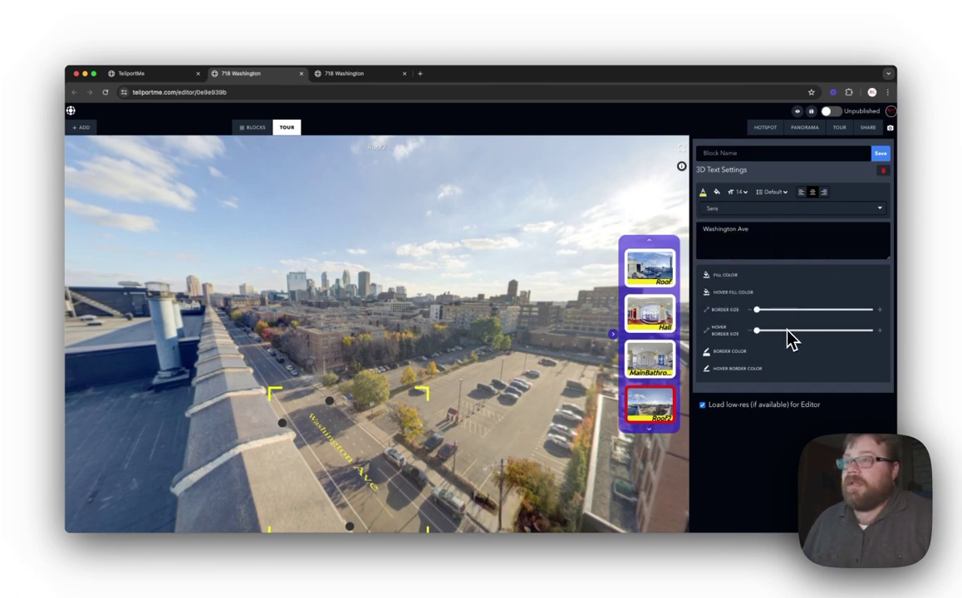
- Add a black text highlight with alpha raised to about 49
{"action": "left_click", "coordinate": [718, 195]}
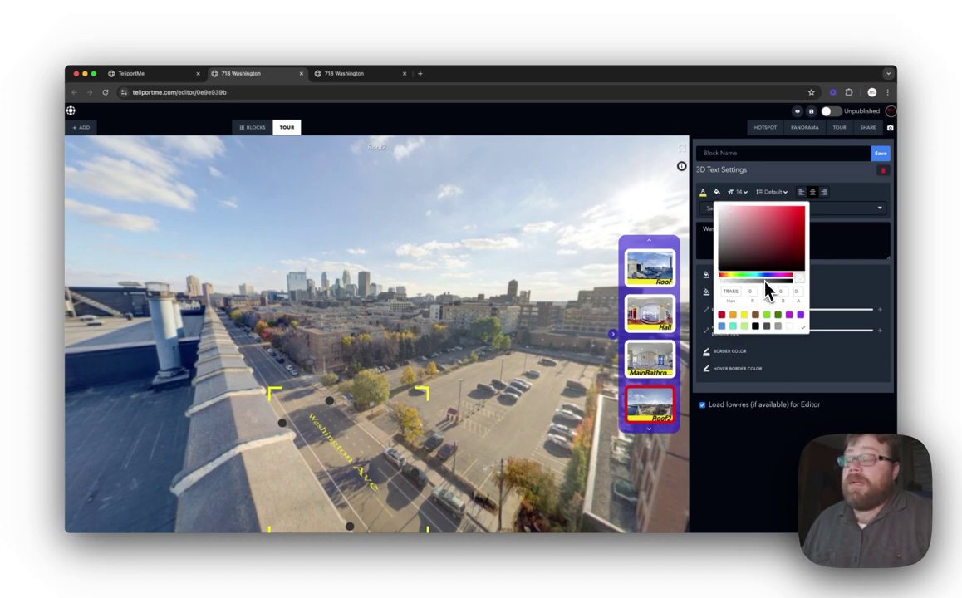
{"action": "left_click", "coordinate": [747, 283]}
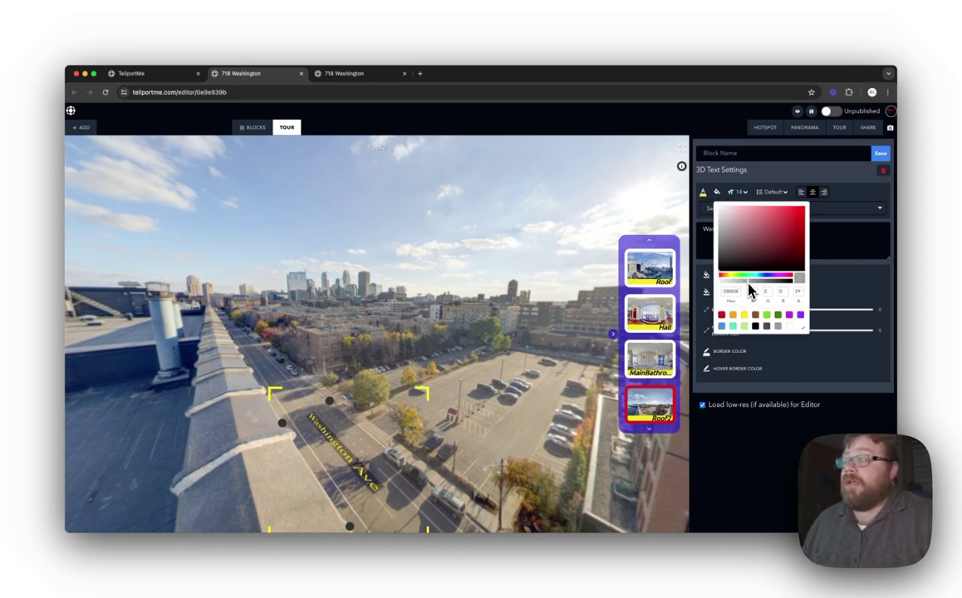
{"action": "left_click_drag", "start_coordinate": [750, 284], "coordinate": [756, 290]}
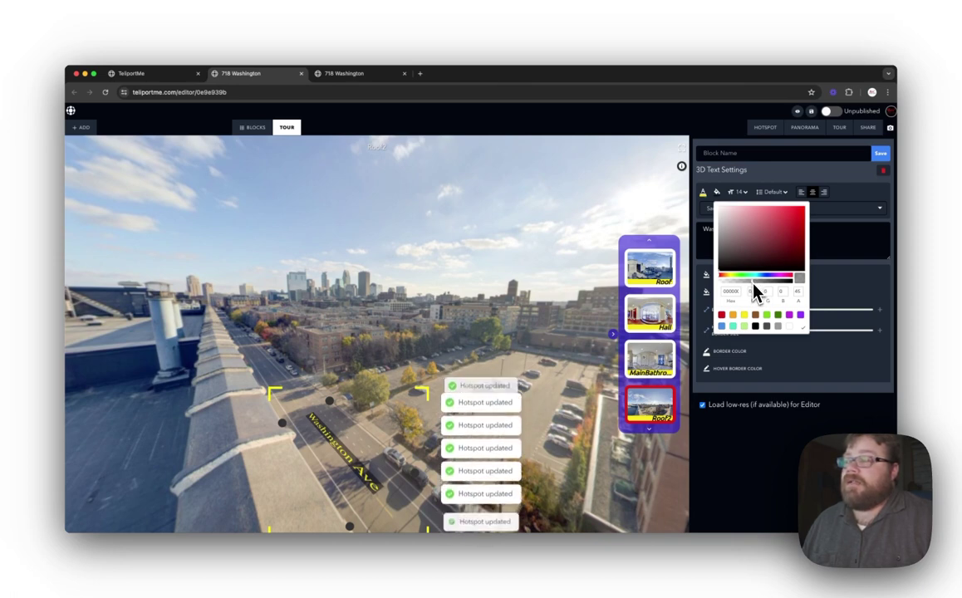
{"action": "left_click", "coordinate": [803, 336]}
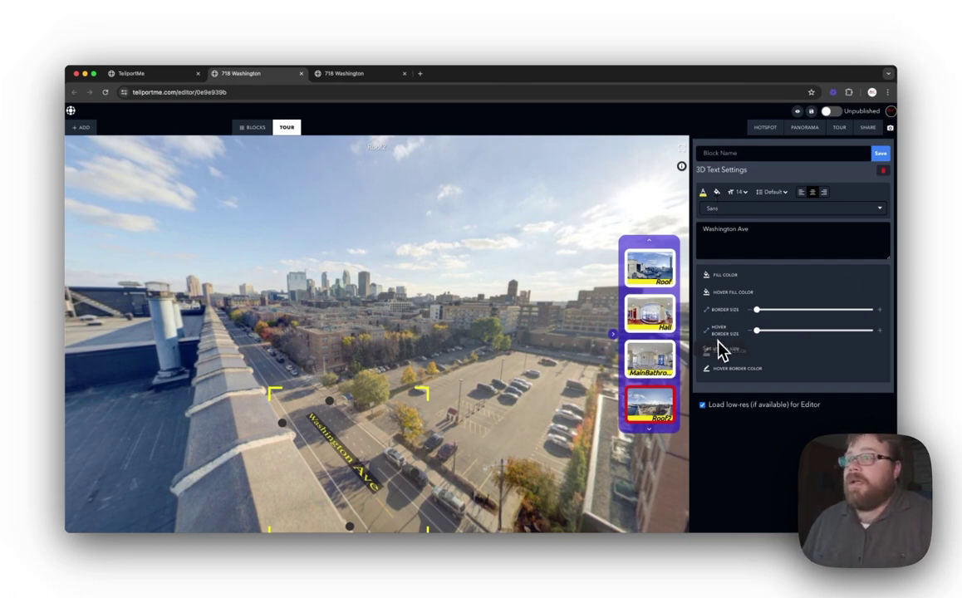
- Slightly increase border and hover border sizes, and make the border green
{"action": "left_click", "coordinate": [765, 312]}
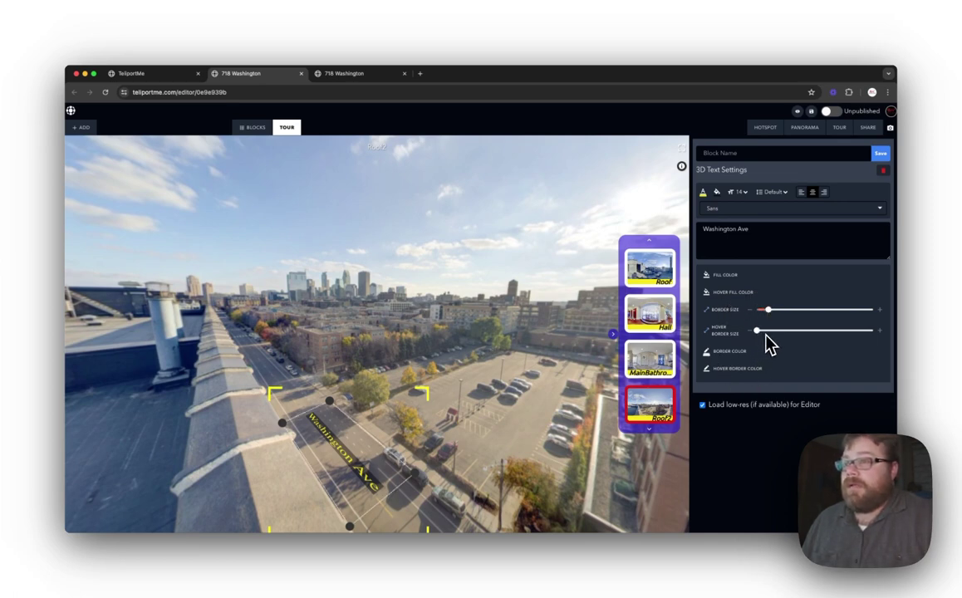
{"action": "left_click", "coordinate": [768, 331]}
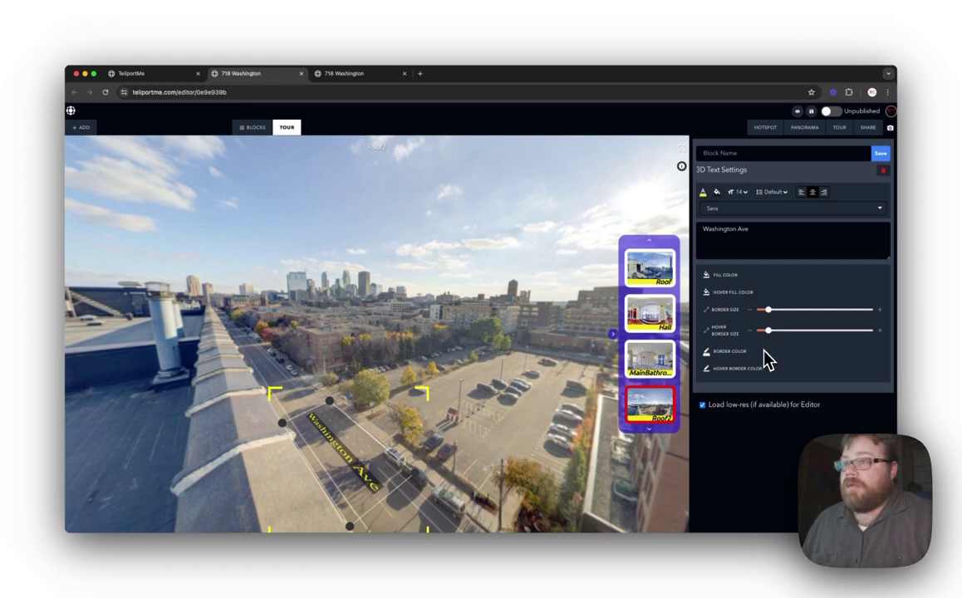
{"action": "left_click", "coordinate": [727, 356]}
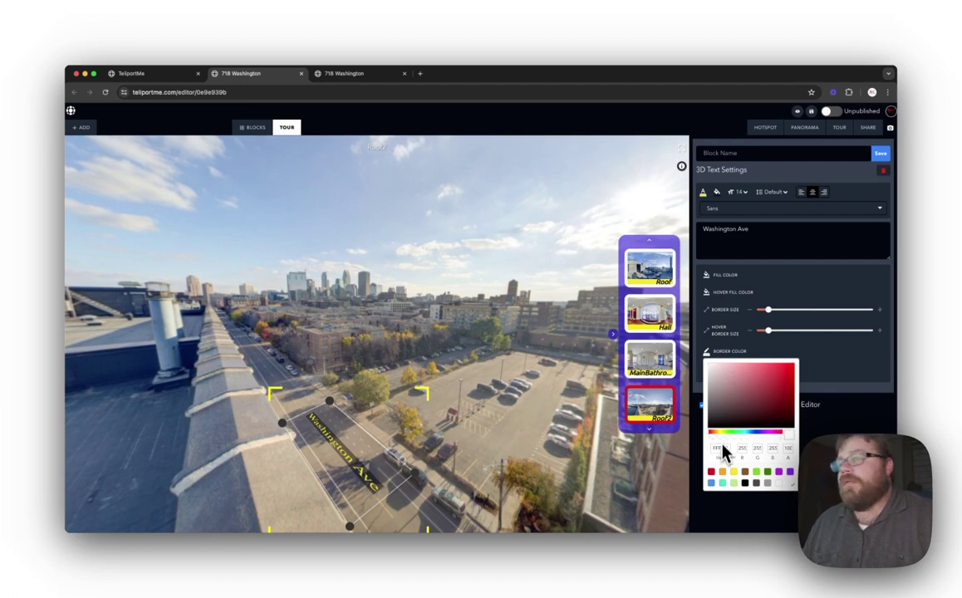
{"action": "left_click", "coordinate": [757, 472]}
{"action": "left_click", "coordinate": [782, 498]}
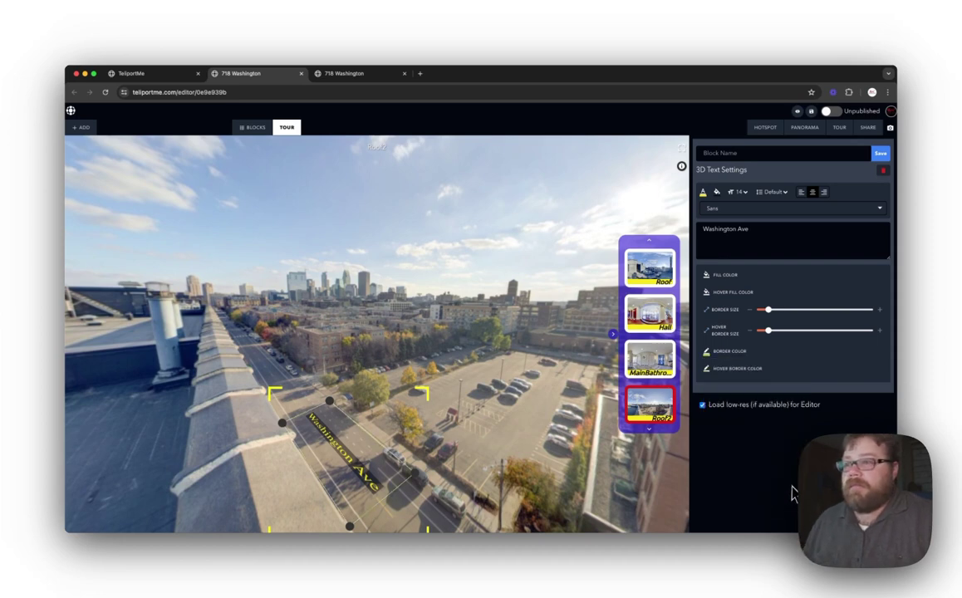
- Thicken the border to about 3, match the hover border width, and make the hover border purple
{"action": "left_click", "coordinate": [783, 312]}
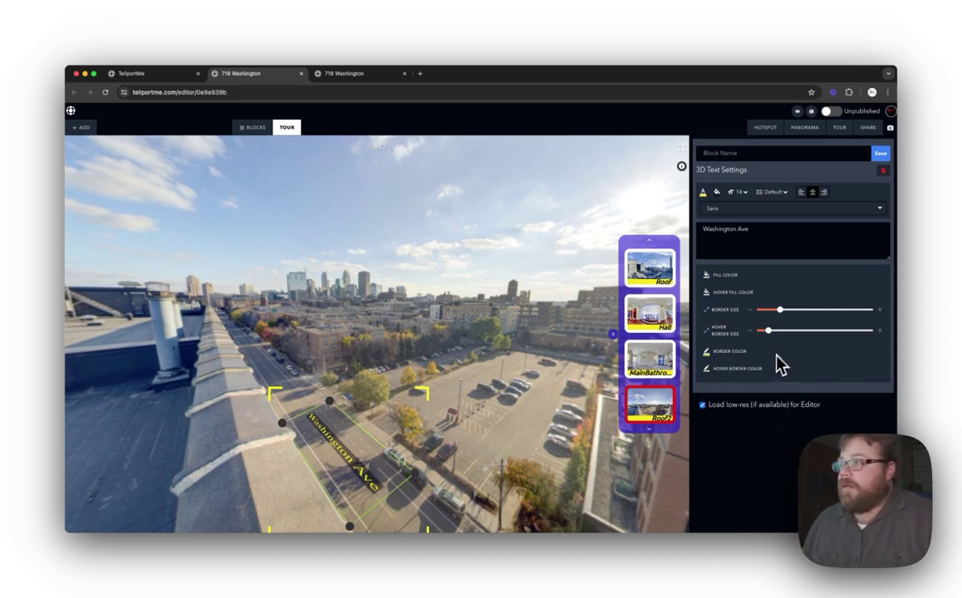
{"action": "left_click", "coordinate": [816, 312]}
{"action": "left_click", "coordinate": [827, 310]}
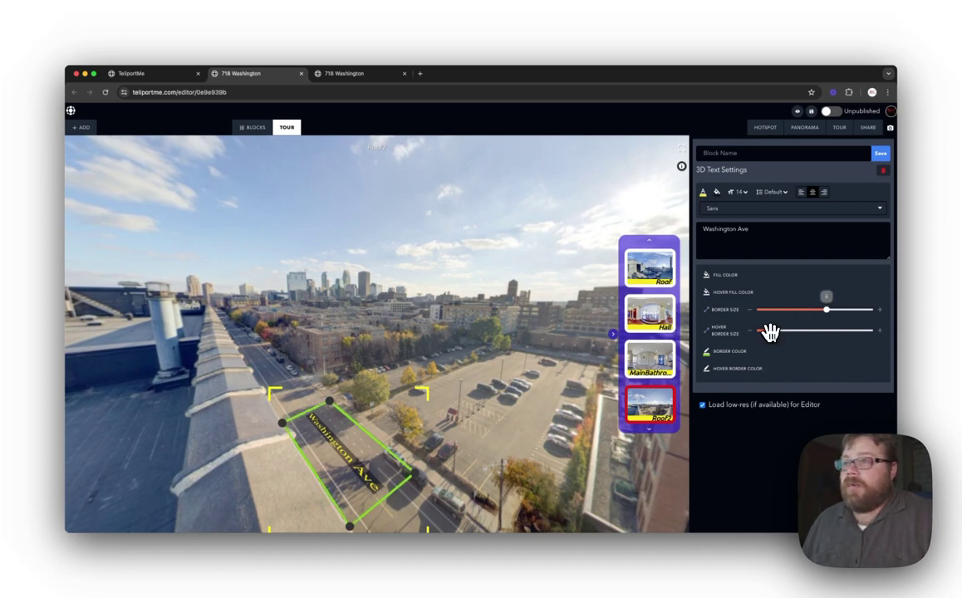
{"action": "left_click", "coordinate": [828, 332]}
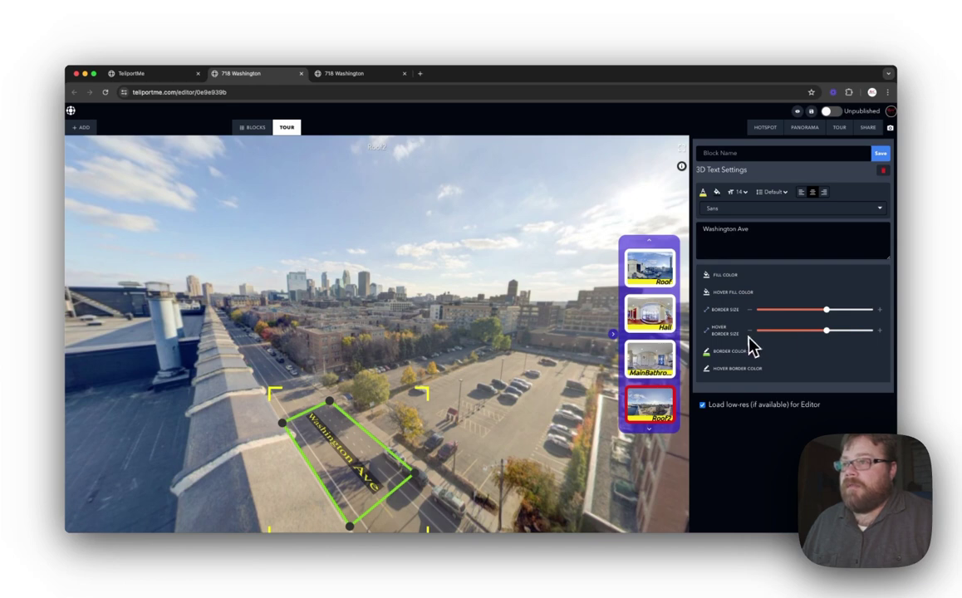
{"action": "left_click", "coordinate": [744, 368]}
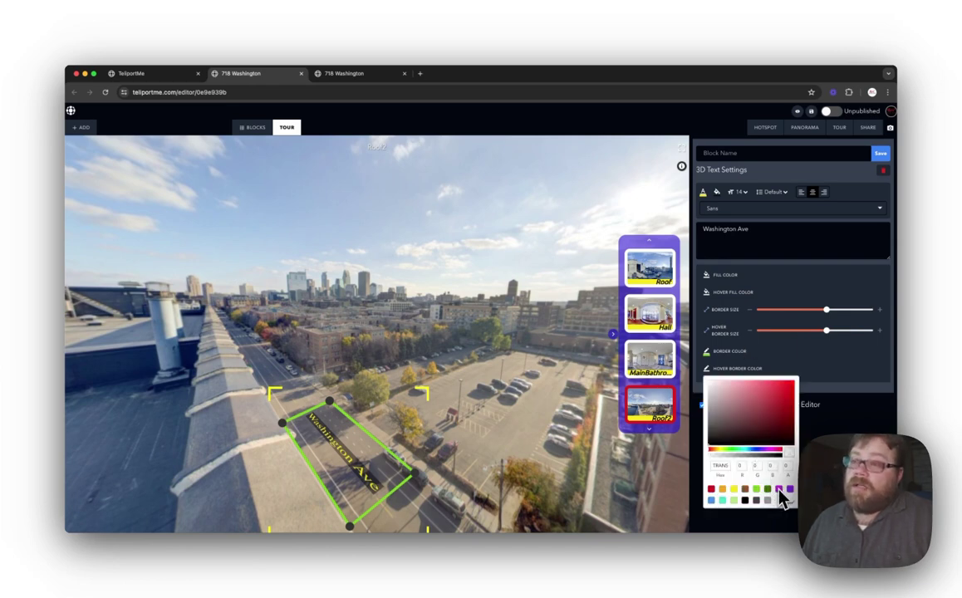
{"action": "left_click", "coordinate": [780, 491]}
{"action": "left_click", "coordinate": [789, 509]}
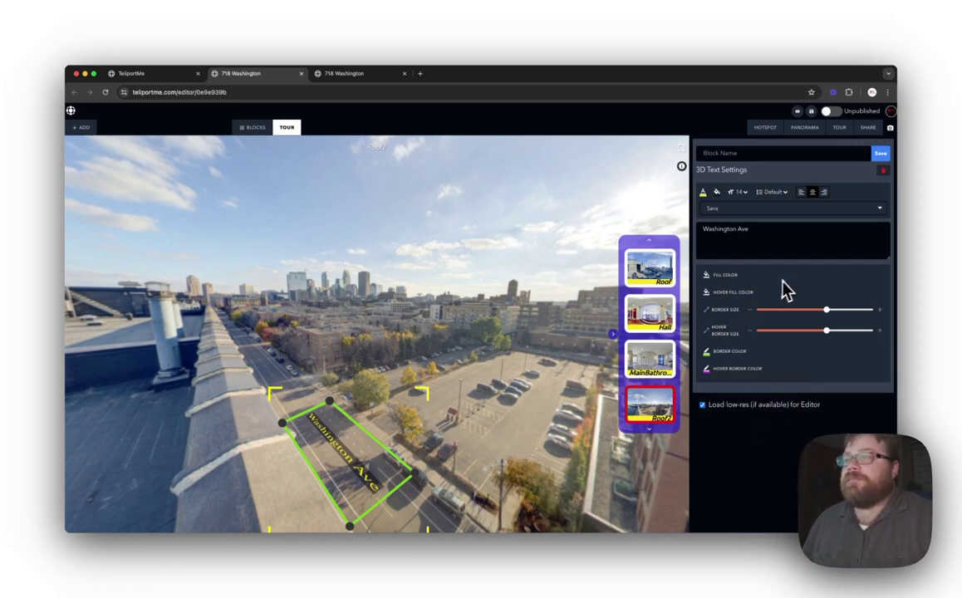
- Make the hover fill colour translucent by adjusting its alpha
{"action": "left_click", "coordinate": [728, 294]}
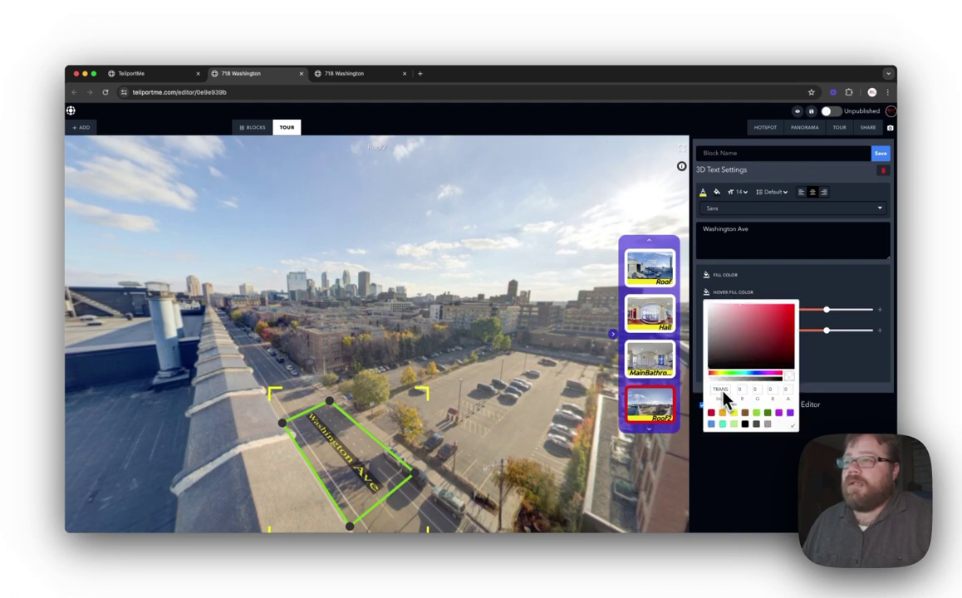
{"action": "left_click_drag", "start_coordinate": [721, 381], "coordinate": [778, 385]}
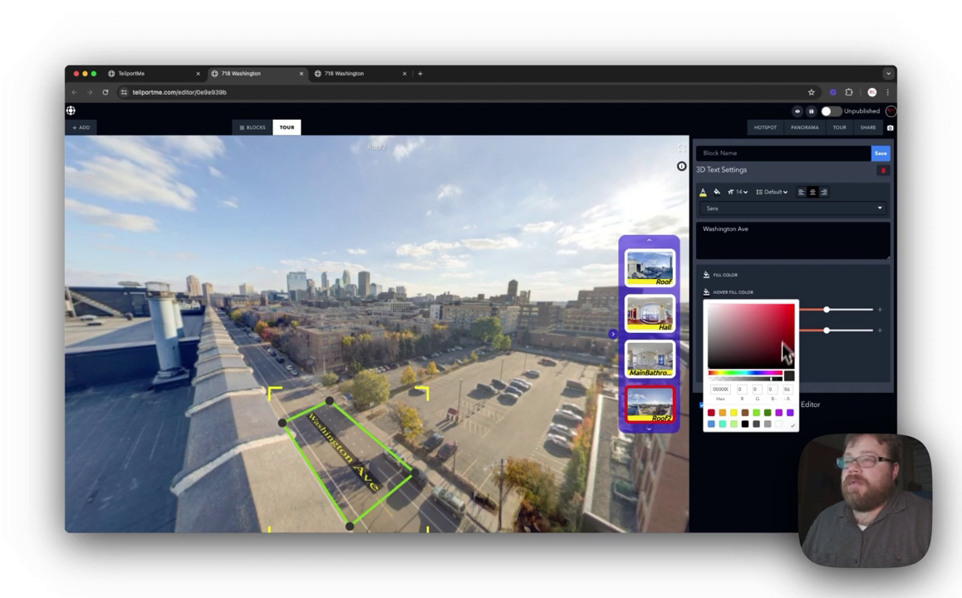
{"action": "left_click", "coordinate": [792, 437]}
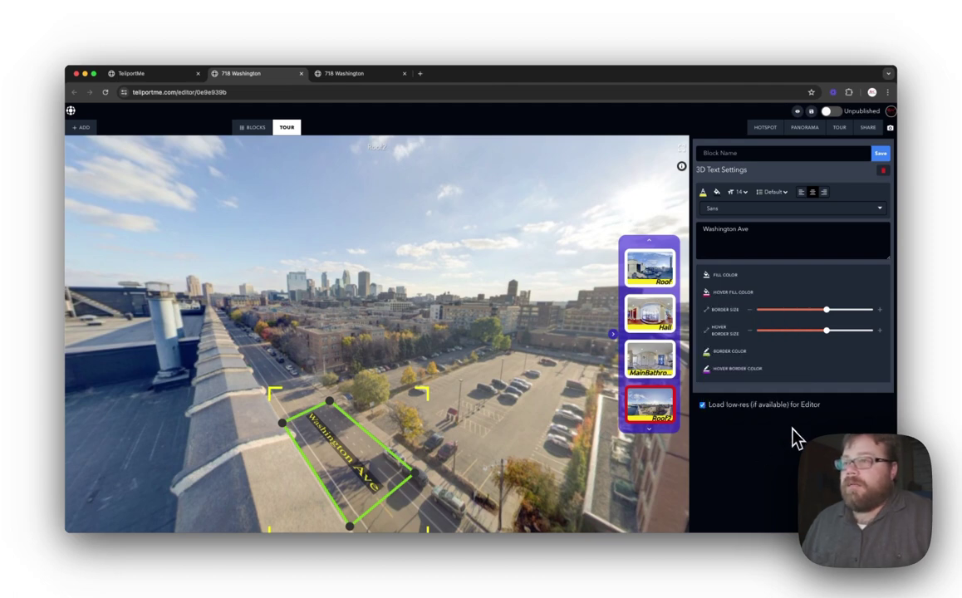
- Give the label a semi-transparent grey fill
{"action": "left_click", "coordinate": [708, 279]}
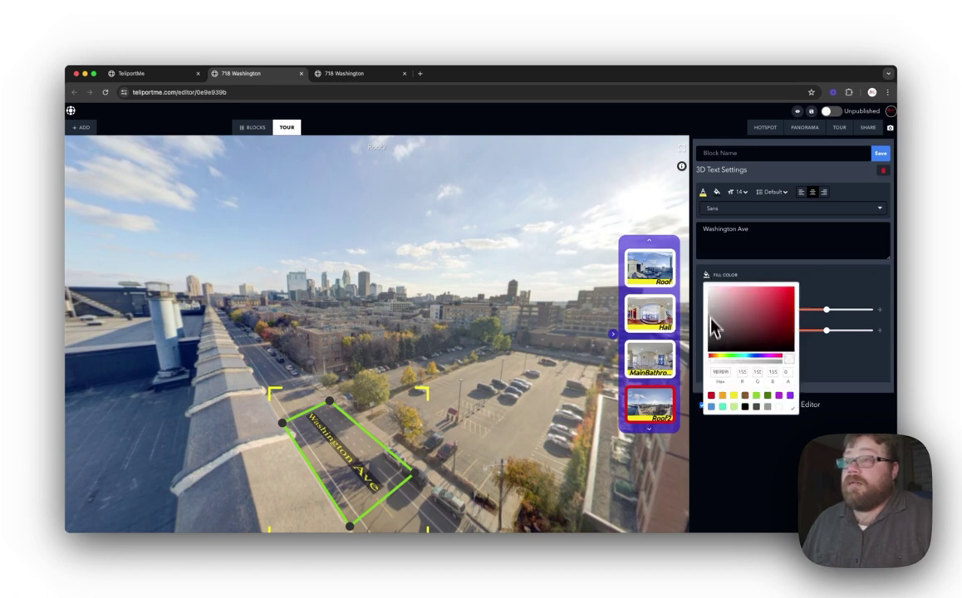
{"action": "left_click", "coordinate": [746, 363]}
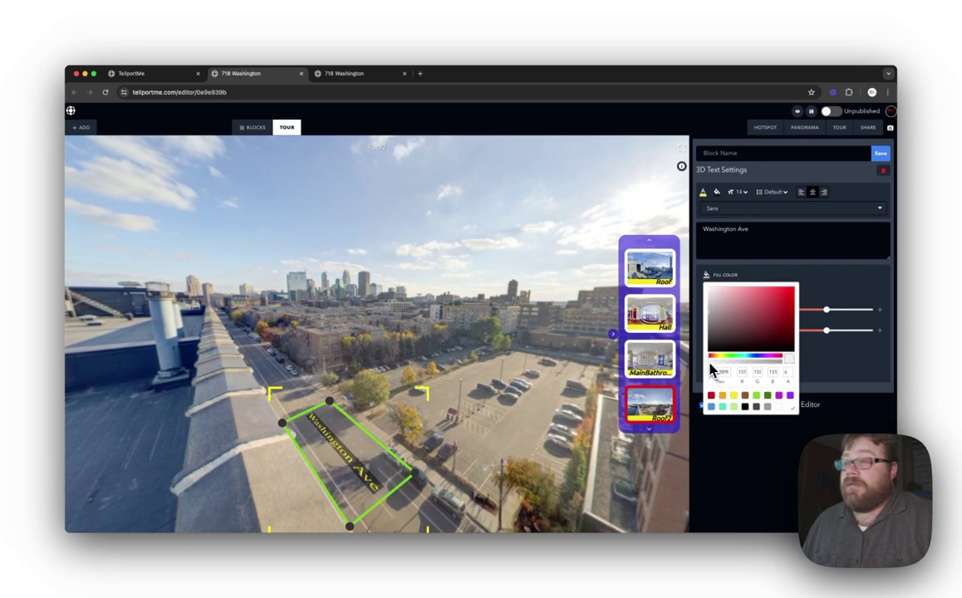
{"action": "left_click", "coordinate": [796, 424]}
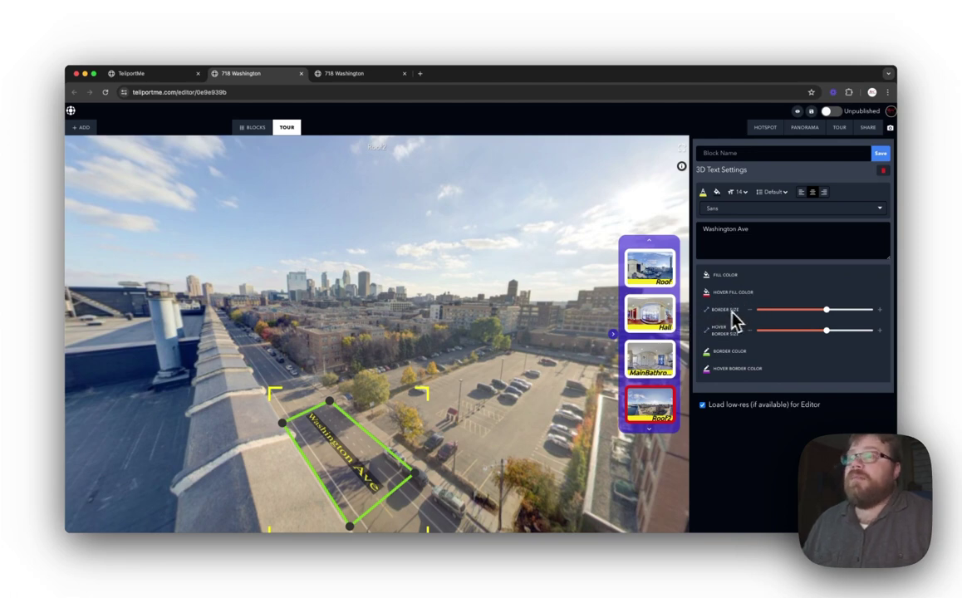
{"action": "mouse_move", "coordinate": [832, 314]}
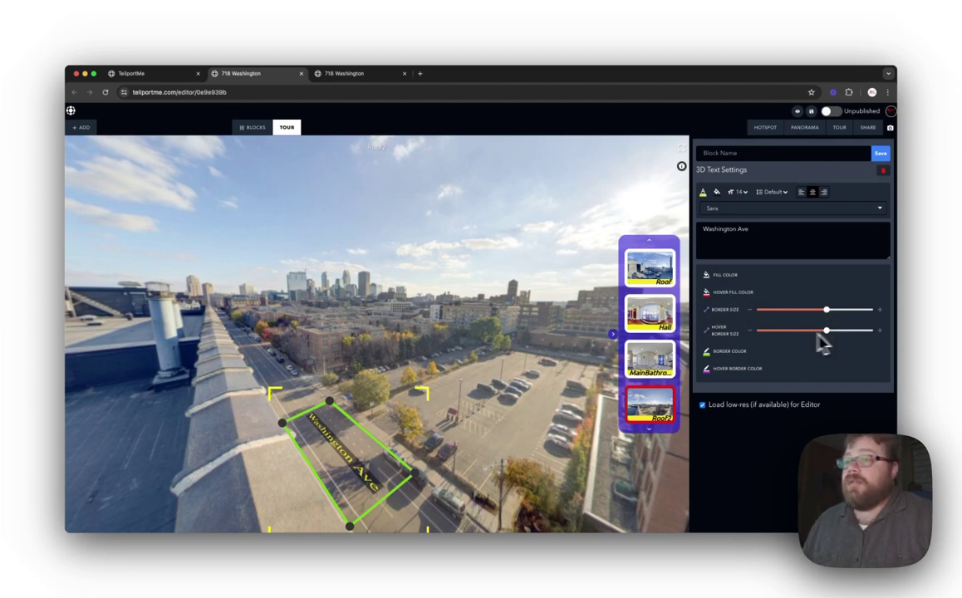
{"action": "mouse_move", "coordinate": [832, 341]}
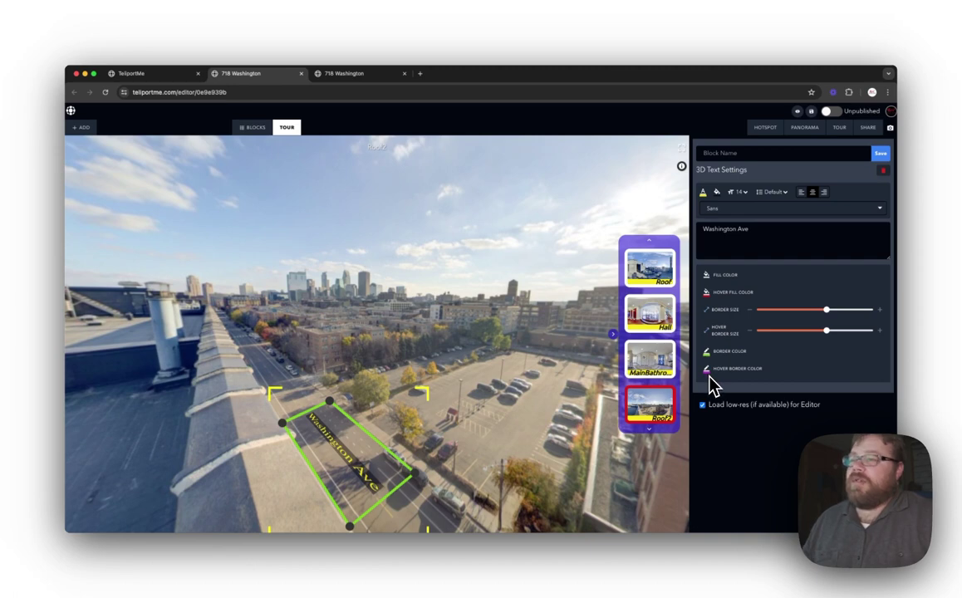
- Preview the tour's Roof2 scene, check the label's red hover on the street, then return to the editor
{"action": "left_click", "coordinate": [800, 114]}
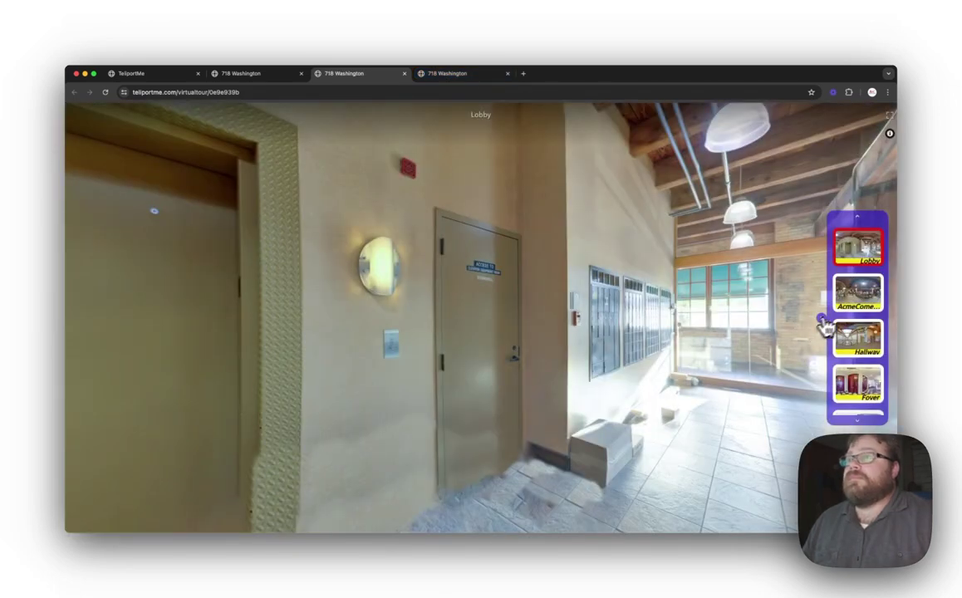
{"action": "scroll", "coordinate": [857, 320], "scroll_direction": "down", "scroll_amount": 5}
{"action": "left_click", "coordinate": [857, 399]}
{"action": "left_click_drag", "start_coordinate": [790, 390], "coordinate": [616, 191]}
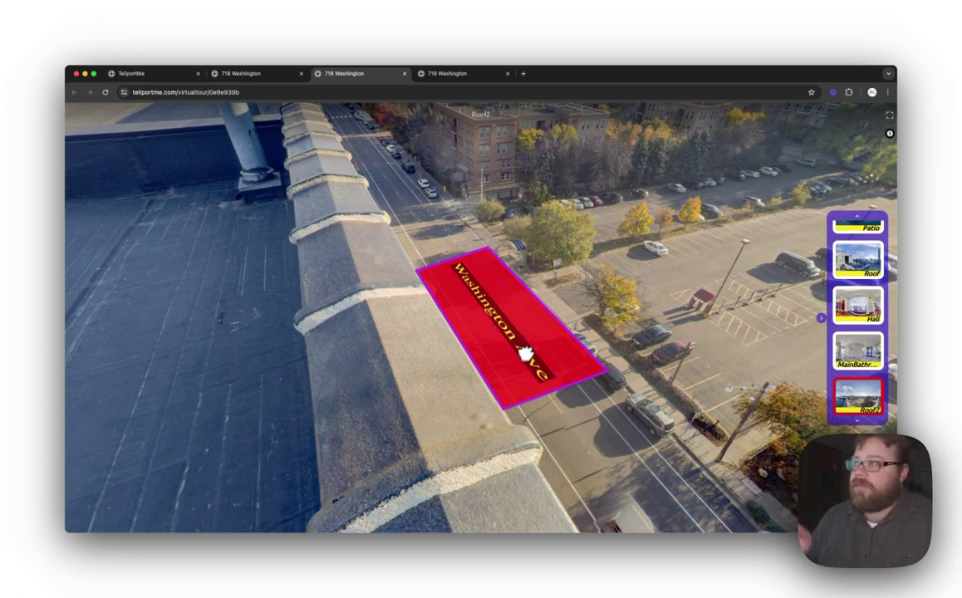
{"action": "key", "text": "ctrl+shift+Tab"}
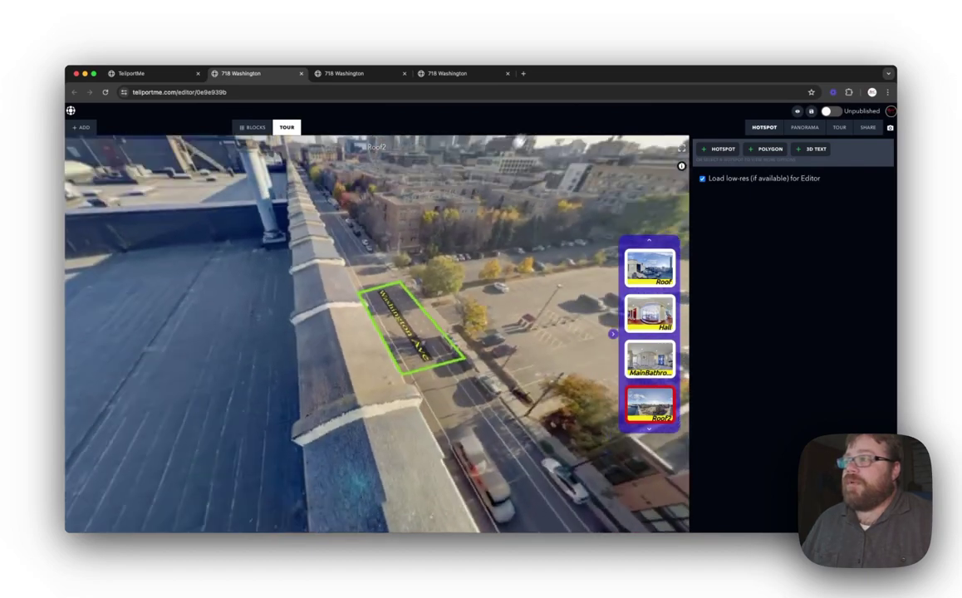